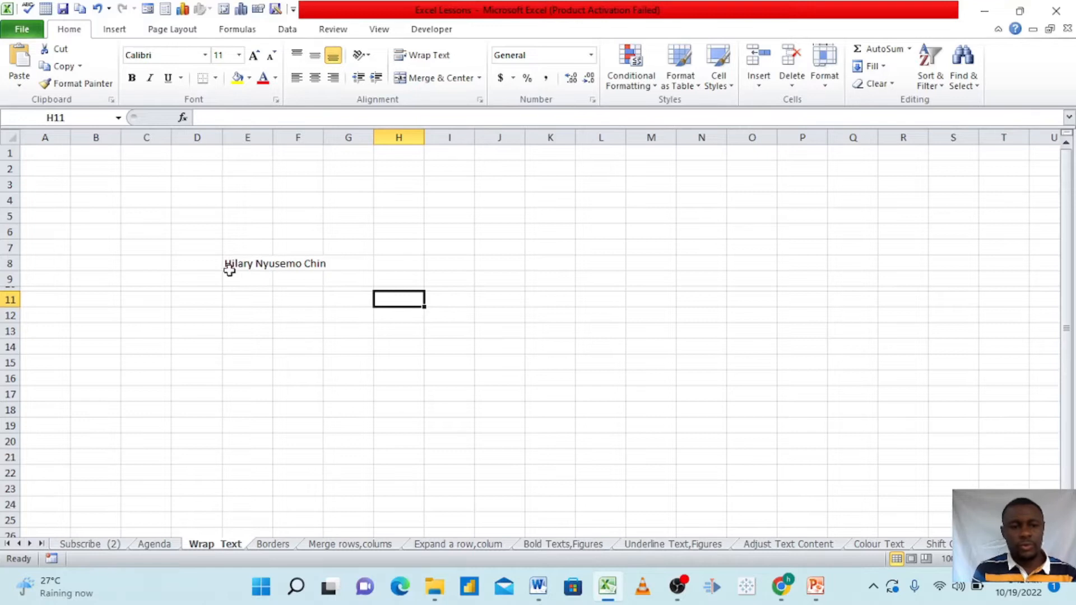
Wrap the text of the full name in cell E8 so it fits within the column width
{"action": "left_click", "coordinate": [246, 265]}
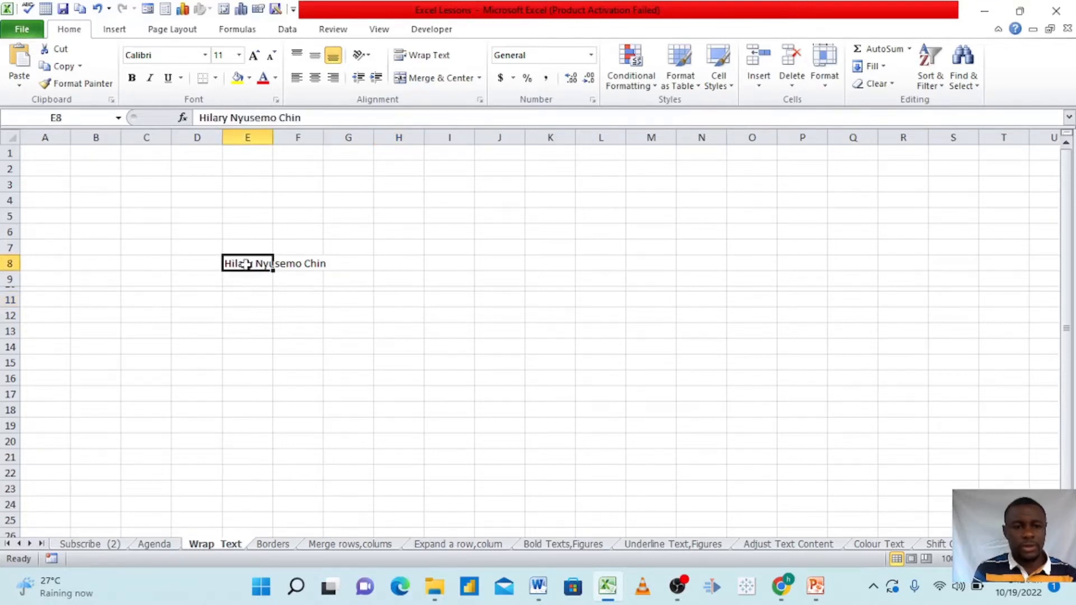
{"action": "left_click", "coordinate": [299, 263]}
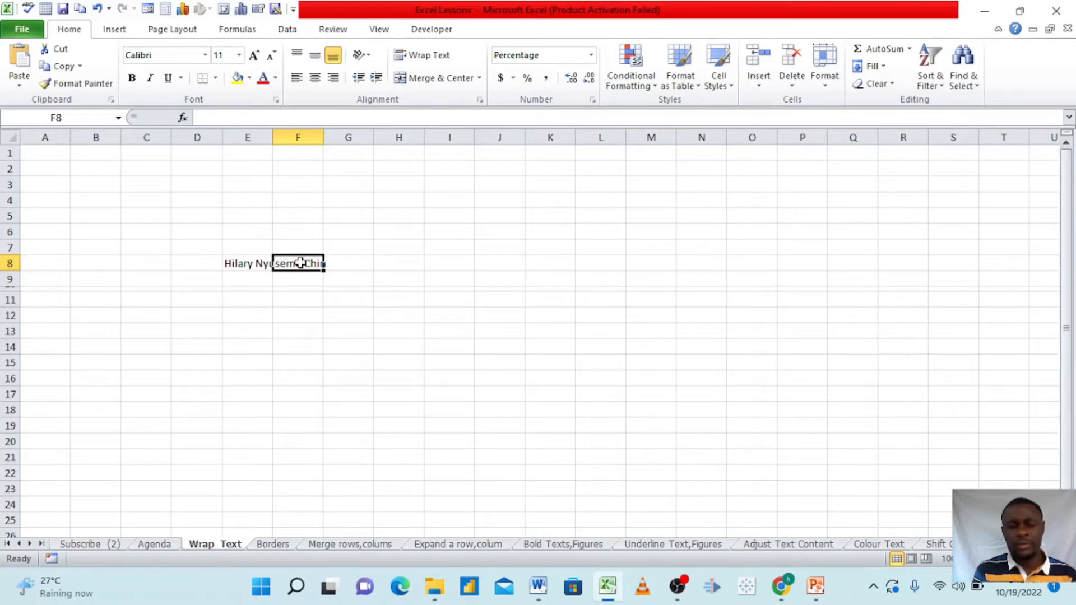
{"action": "left_click", "coordinate": [230, 264]}
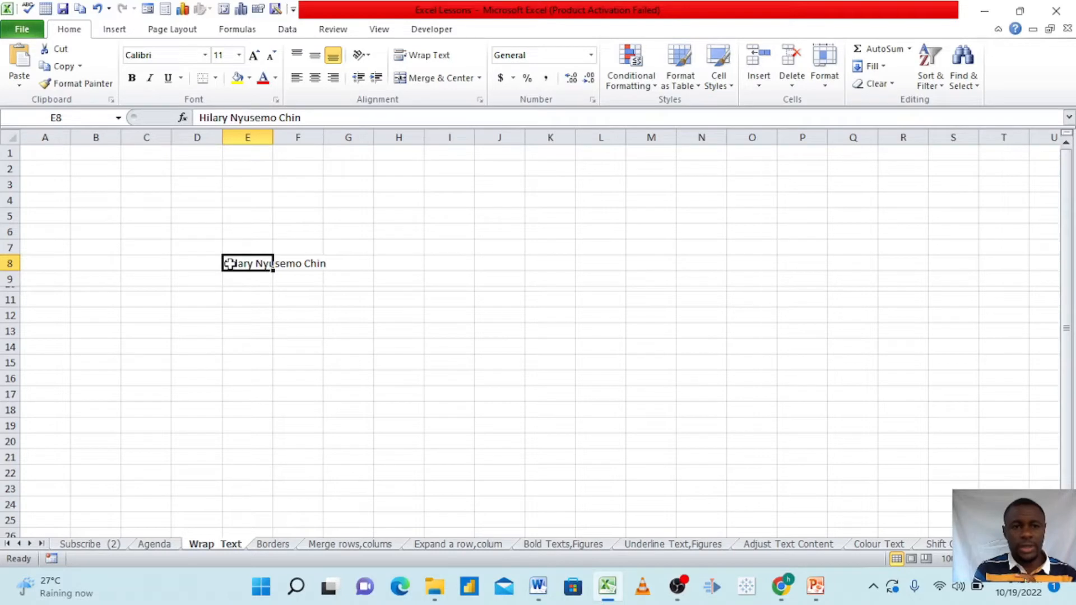
{"action": "left_click", "coordinate": [425, 56]}
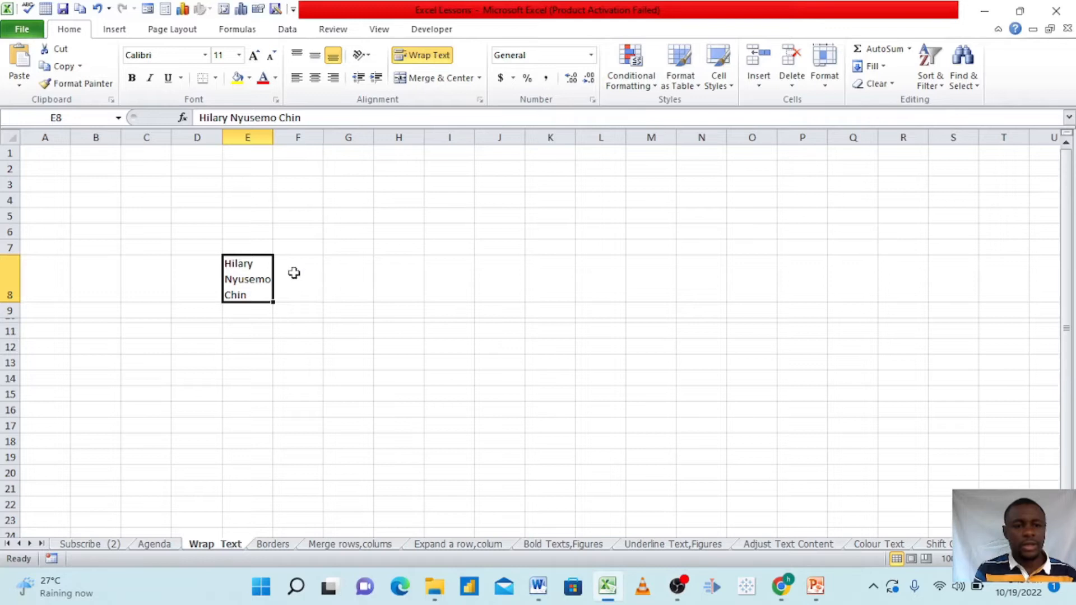
{"action": "left_click", "coordinate": [242, 246]}
{"action": "left_click", "coordinate": [245, 233]}
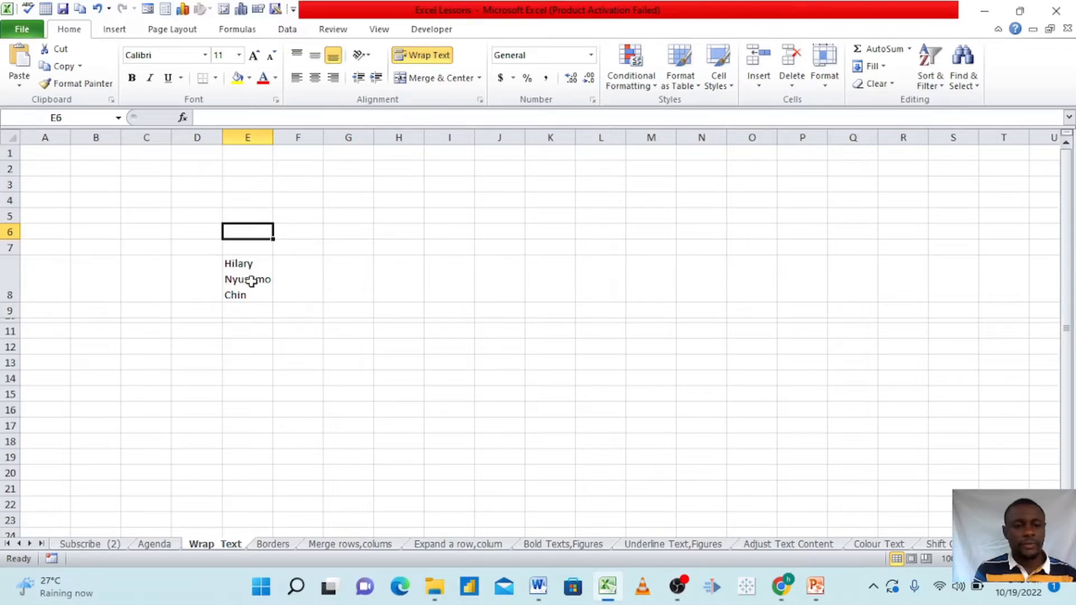
On the Borders sheet, apply All Borders to the table in D7:H9
{"action": "left_click", "coordinate": [272, 545]}
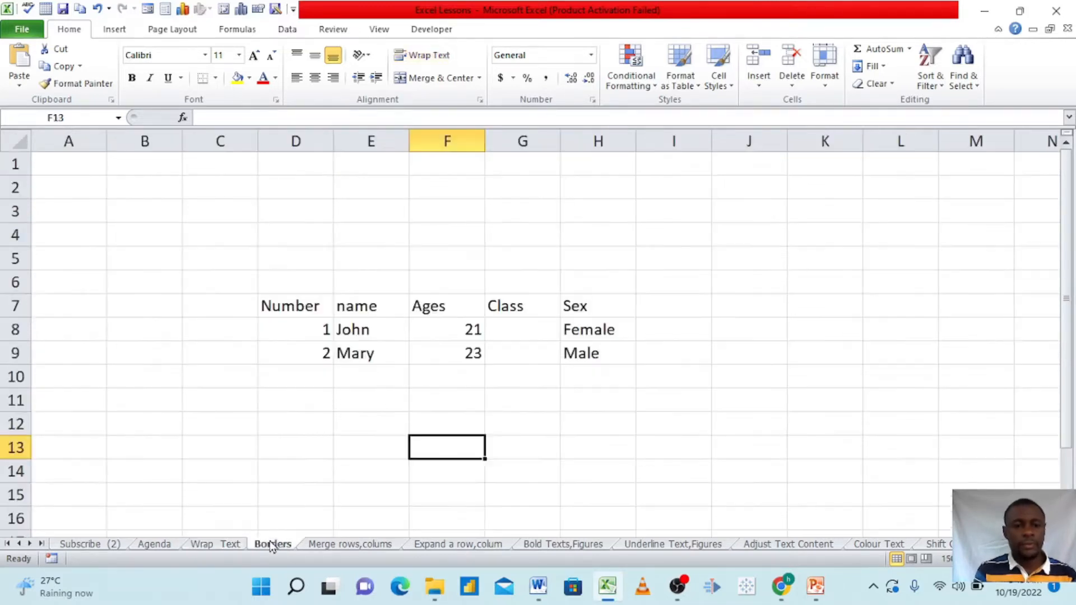
{"action": "left_click", "coordinate": [429, 371]}
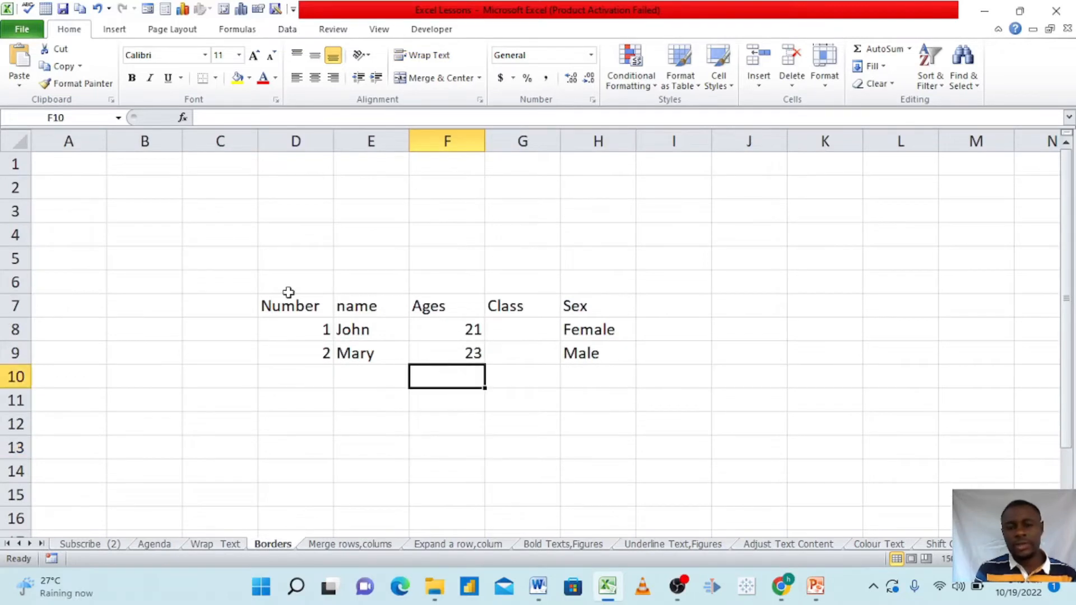
{"action": "left_click_drag", "start_coordinate": [300, 307], "coordinate": [506, 355]}
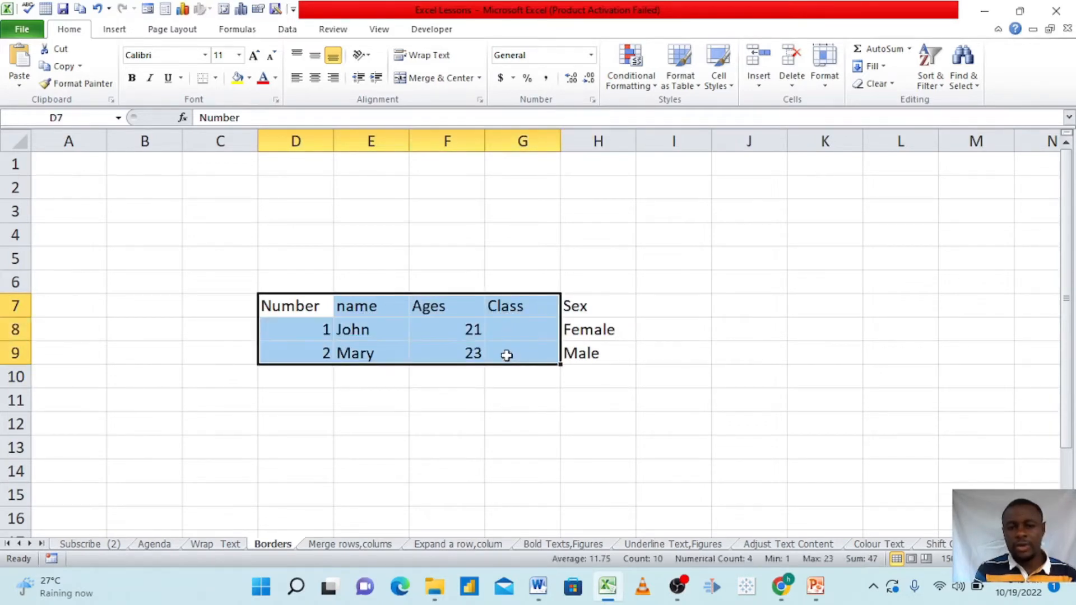
{"action": "left_click", "coordinate": [541, 400]}
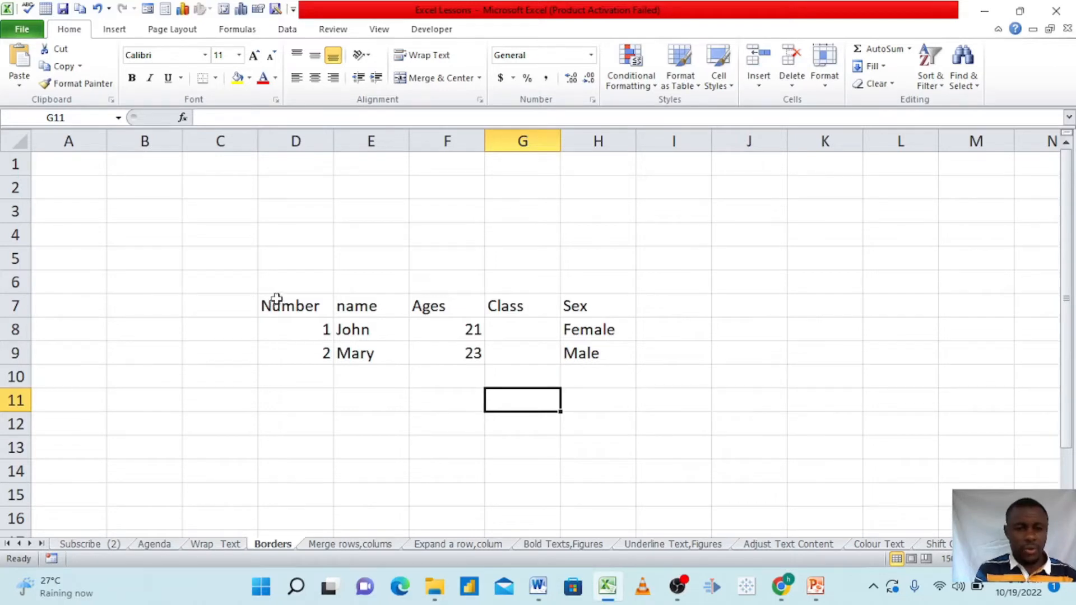
{"action": "left_click", "coordinate": [270, 298]}
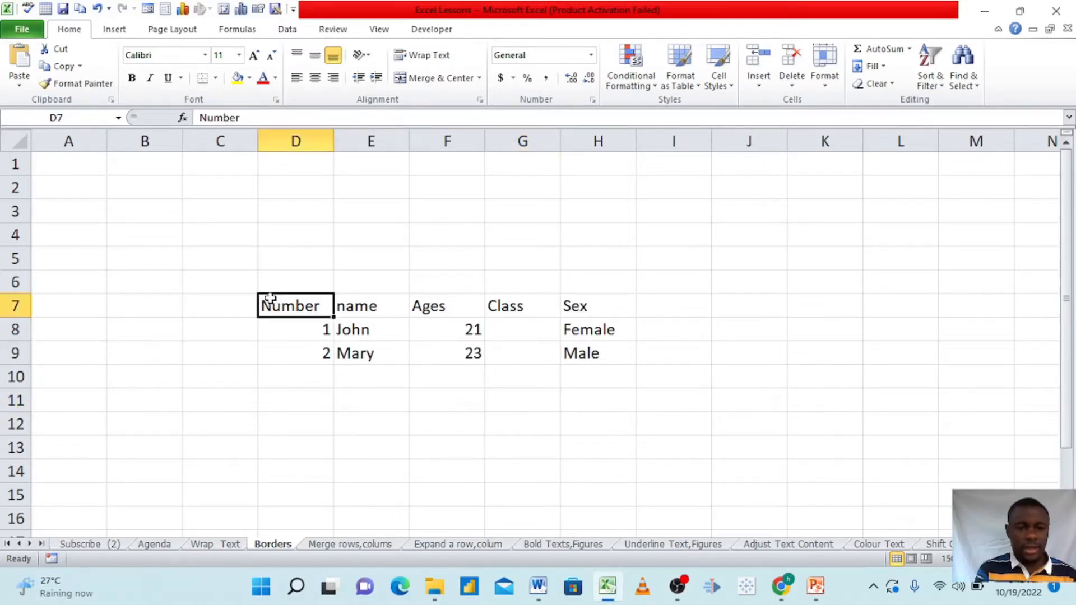
{"action": "left_click_drag", "start_coordinate": [270, 298], "coordinate": [583, 357]}
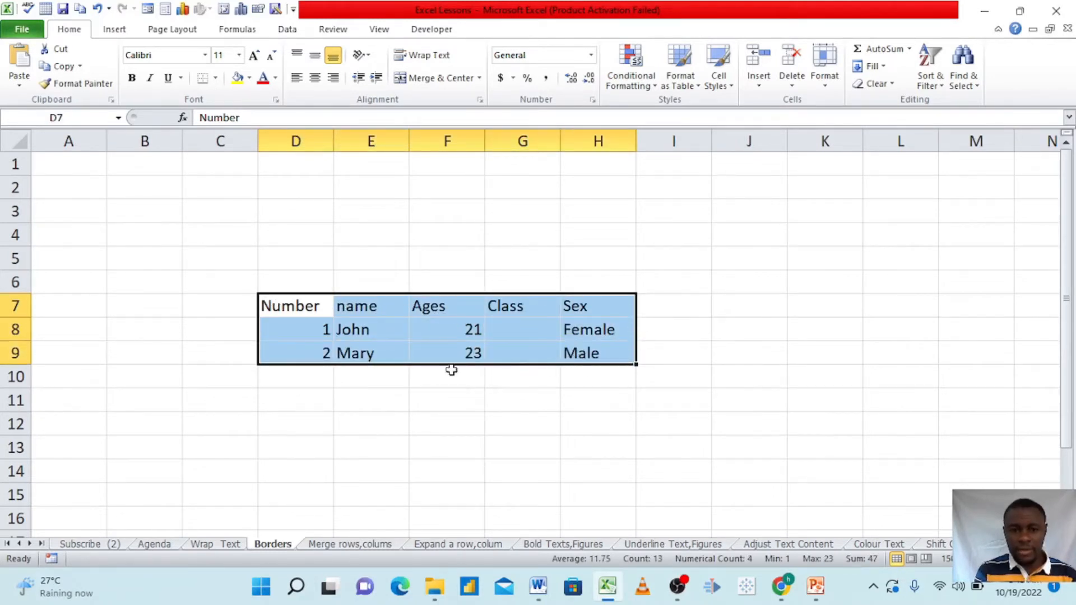
{"action": "left_click", "coordinate": [214, 78]}
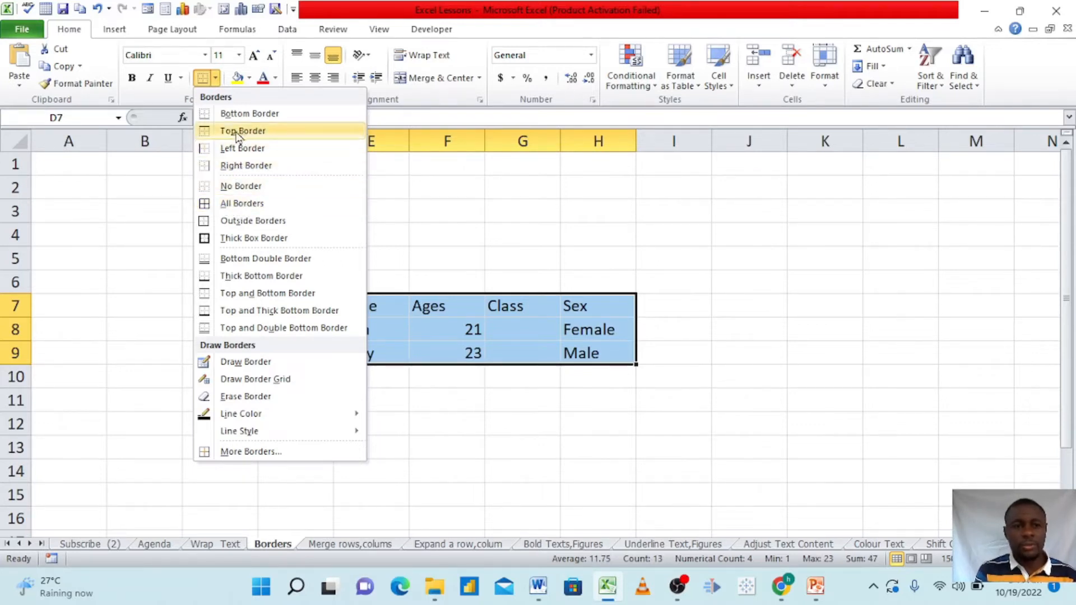
{"action": "left_click", "coordinate": [234, 207]}
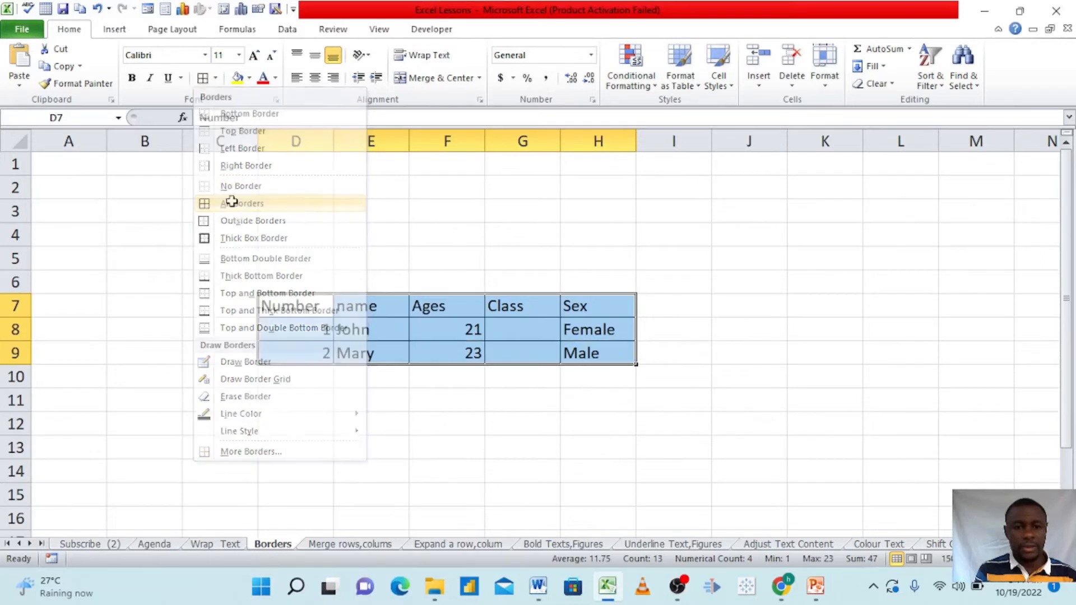
{"action": "left_click", "coordinate": [433, 268]}
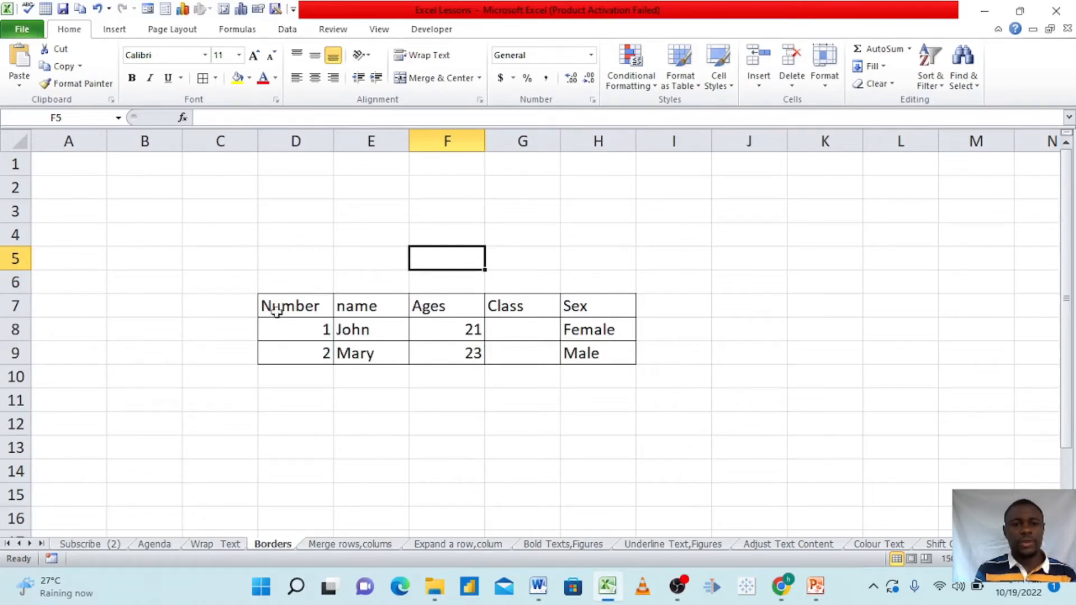
Fill in the table's Class column with 1 in G8 and 3 in G9
{"action": "left_click", "coordinate": [297, 309]}
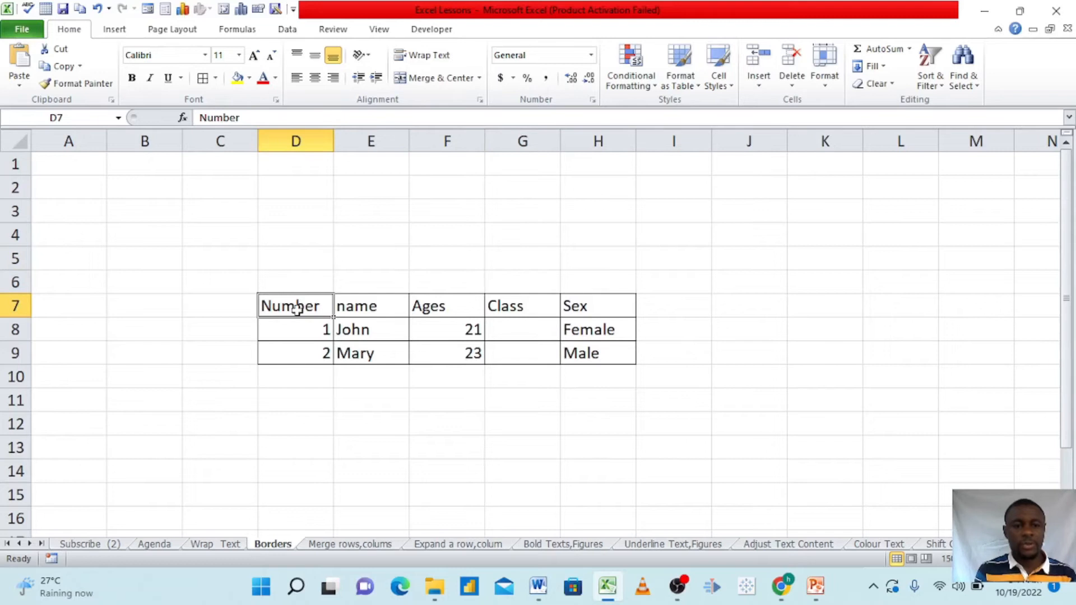
{"action": "left_click_drag", "start_coordinate": [371, 305], "coordinate": [525, 329]}
{"action": "left_click", "coordinate": [440, 313]}
{"action": "double_click", "coordinate": [525, 329]}
{"action": "type", "text": "1"}
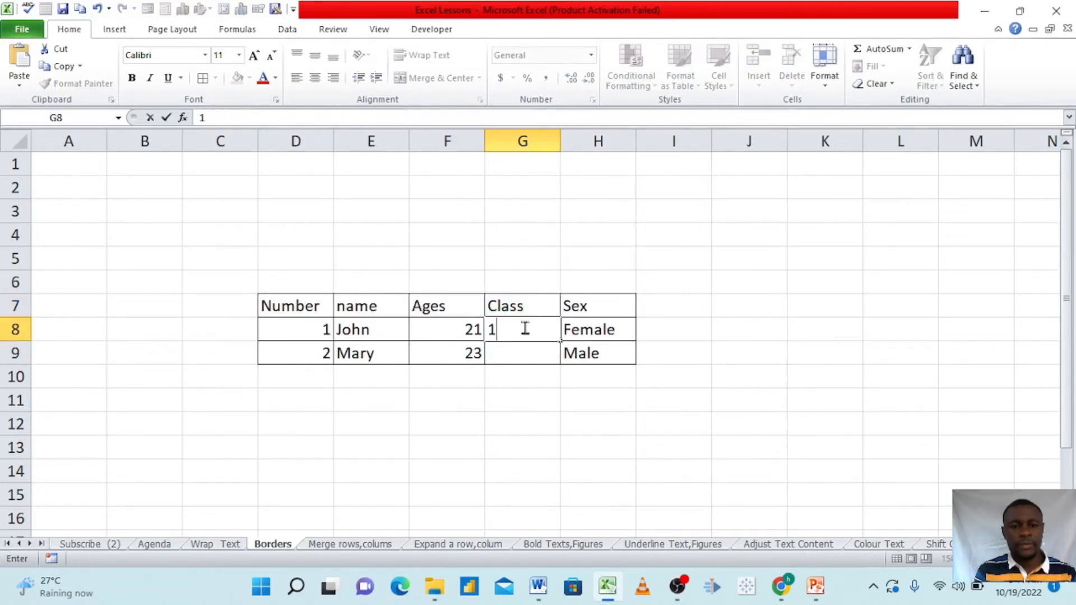
{"action": "left_click", "coordinate": [519, 352]}
{"action": "type", "text": "3"}
{"action": "left_click", "coordinate": [582, 336]}
{"action": "left_click", "coordinate": [580, 353]}
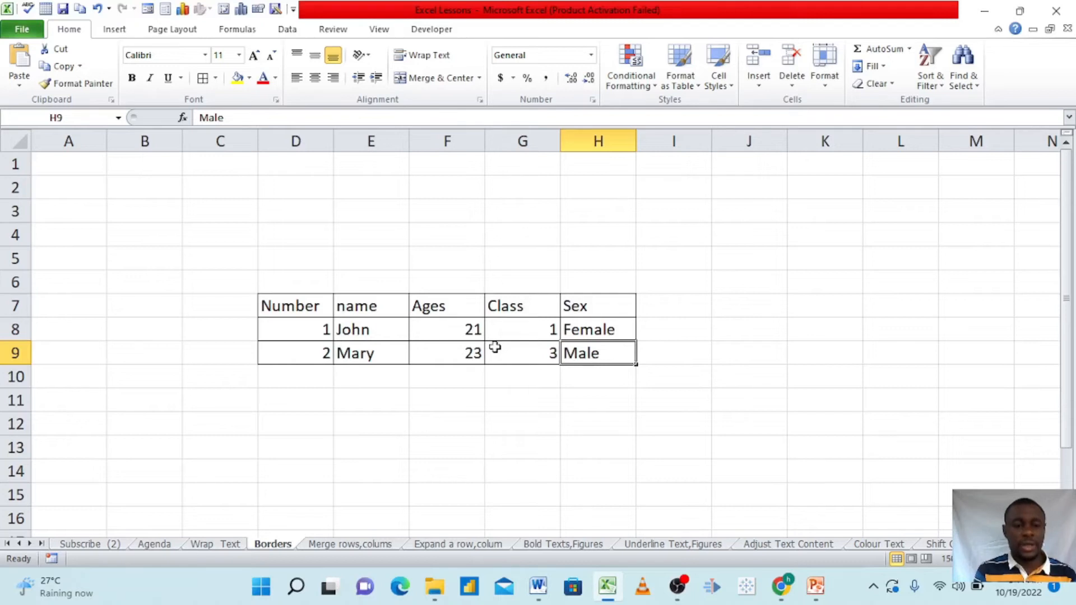
Open the "Merge rows,colums" sheet and highlight column D and row 5 as examples of a whole column and row
{"action": "left_click", "coordinate": [338, 544]}
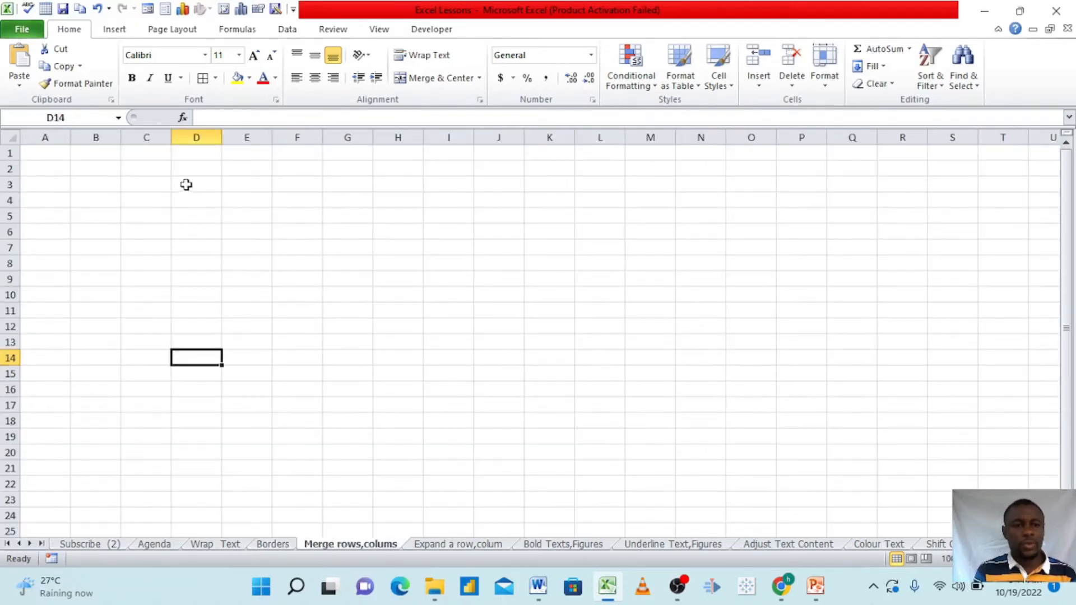
{"action": "left_click", "coordinate": [198, 135]}
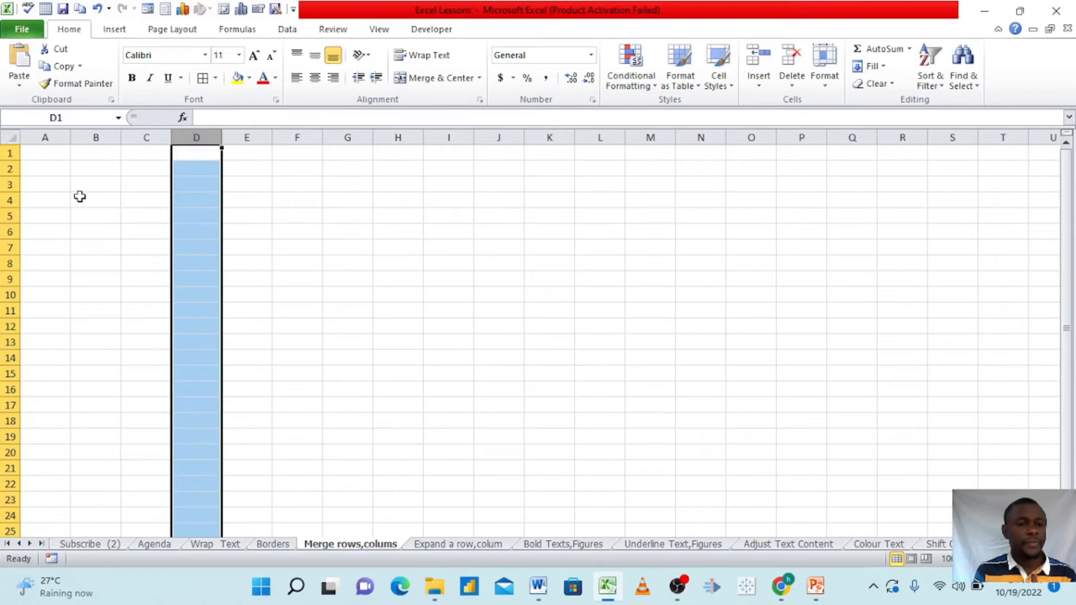
{"action": "left_click", "coordinate": [5, 216]}
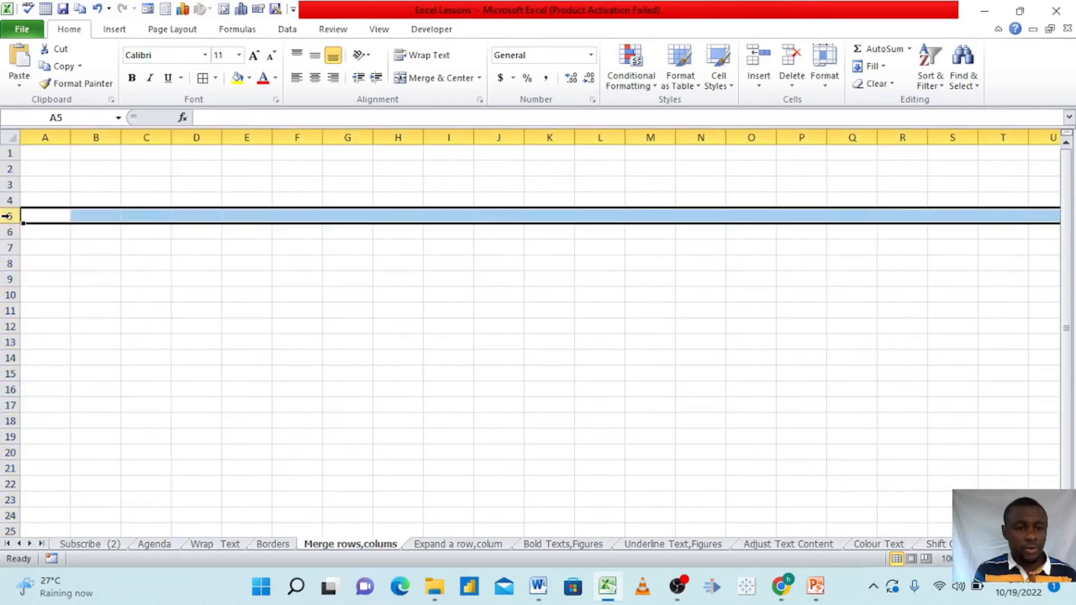
{"action": "left_click", "coordinate": [176, 274]}
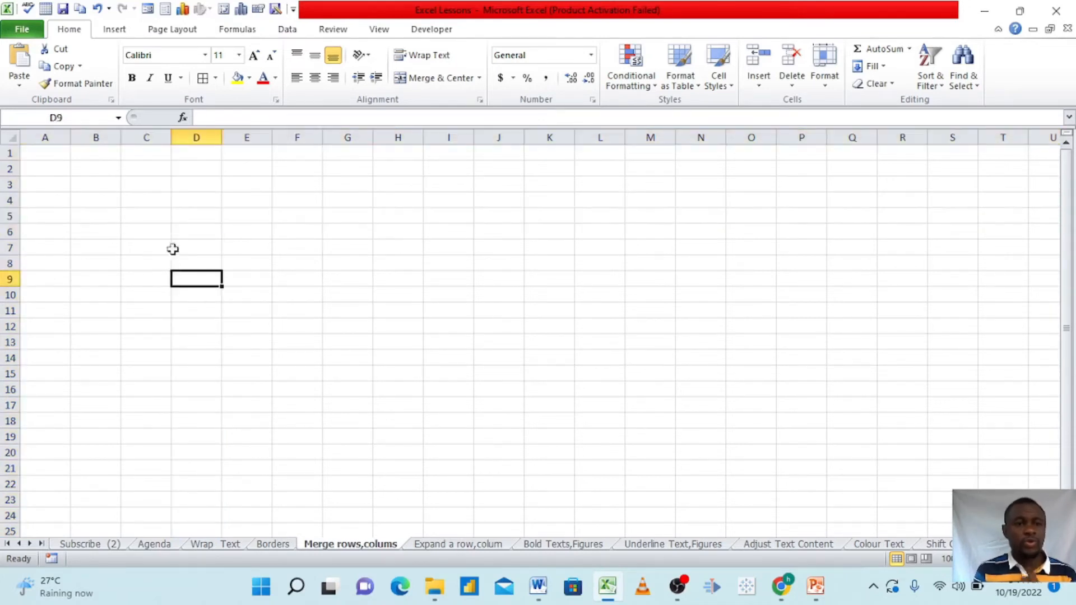
{"action": "left_click", "coordinate": [196, 138]}
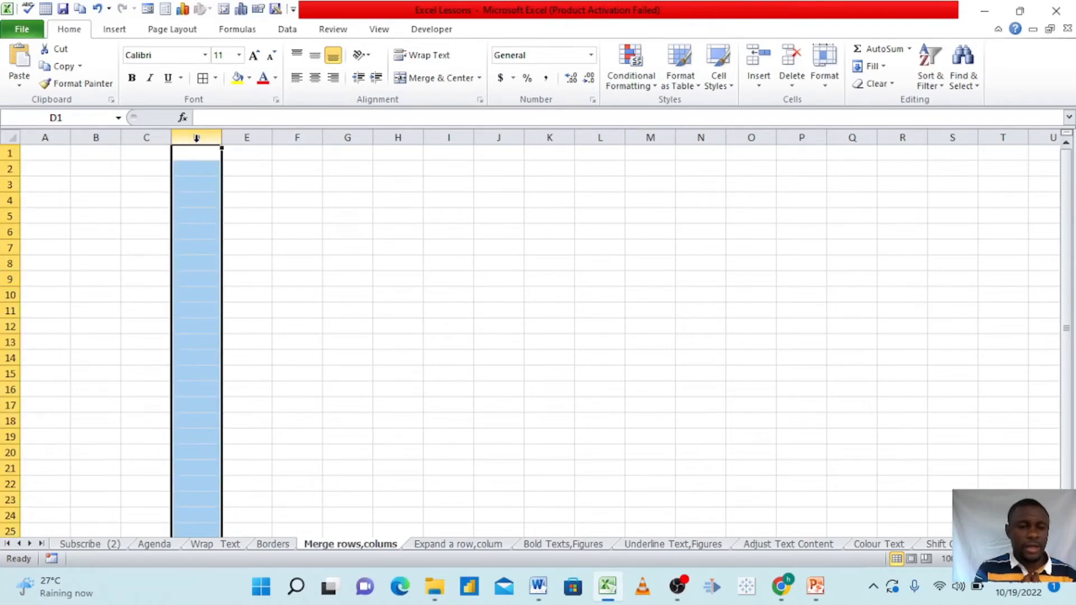
{"action": "left_click", "coordinate": [246, 173]}
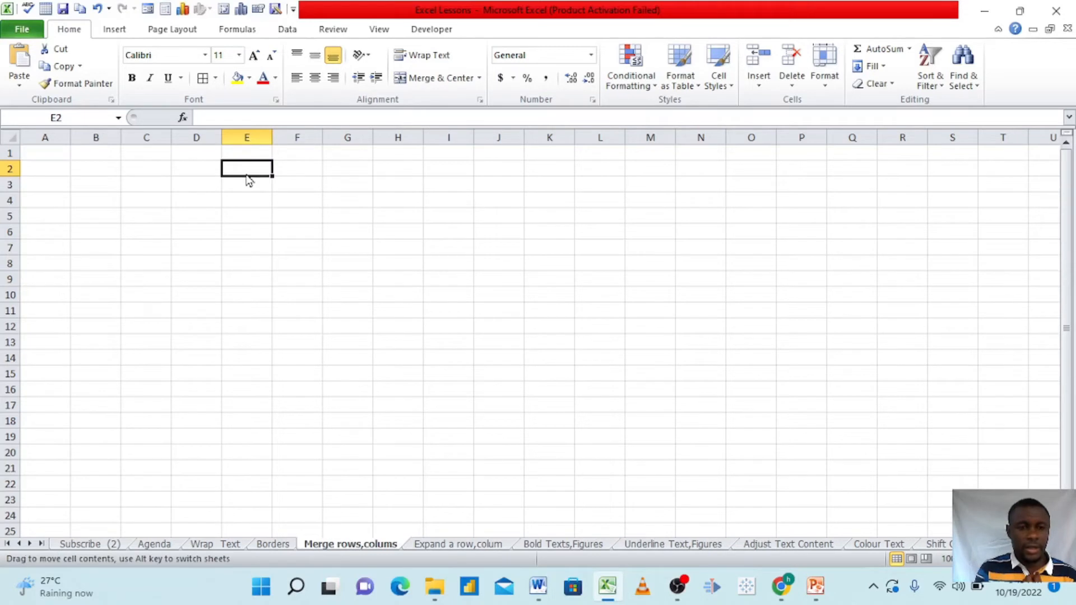
Merge and center cells E2:H7 and enter the title "List of Children" in the merged cell
{"action": "left_click_drag", "start_coordinate": [256, 175], "coordinate": [407, 247]}
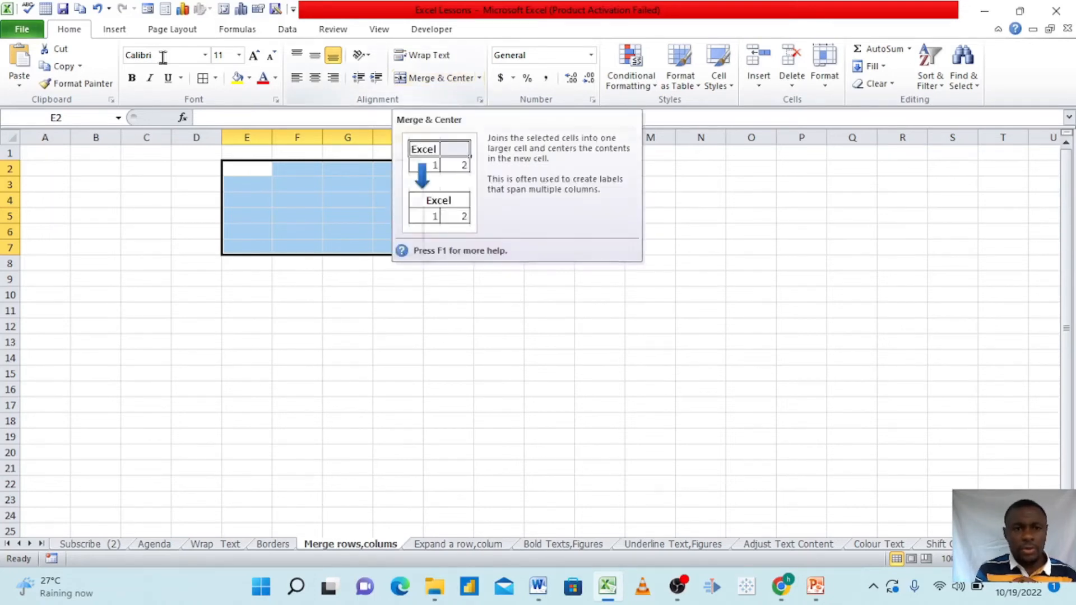
{"action": "left_click", "coordinate": [439, 79]}
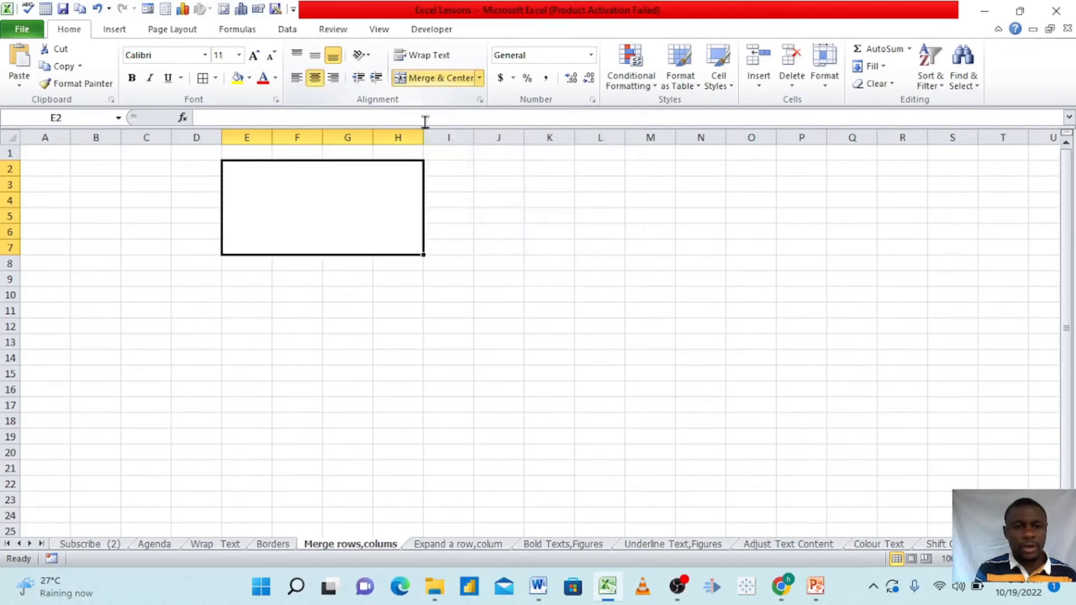
{"action": "double_click", "coordinate": [331, 214]}
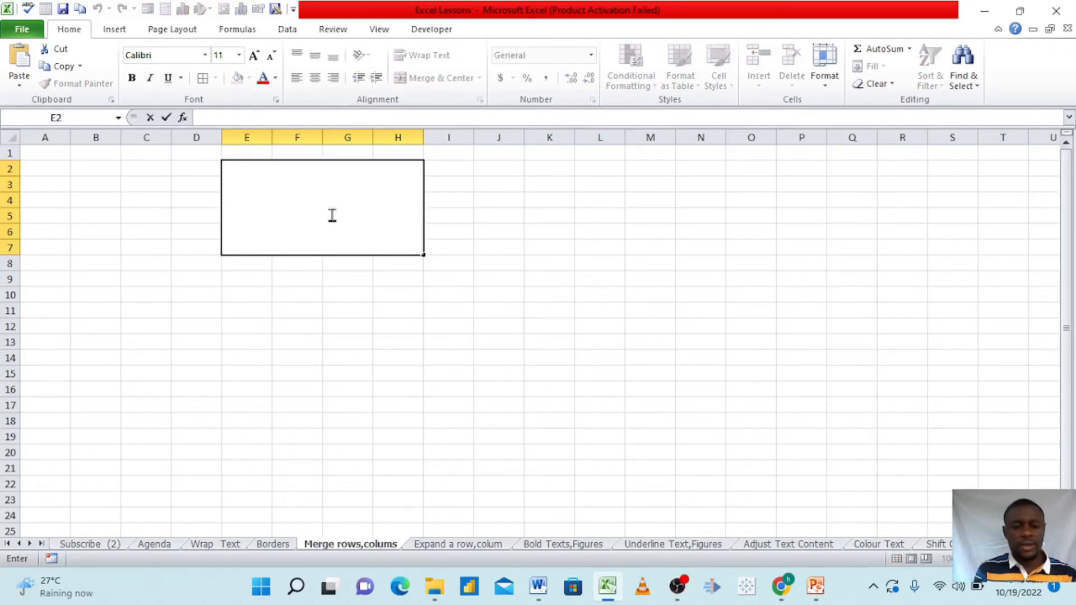
{"action": "key", "text": "Caps_Lock"}
{"action": "type", "text": "L"}
{"action": "key", "text": "Caps_Lock"}
{"action": "type", "text": "ist of"}
{"action": "key", "text": "Caps_Lock"}
{"action": "type", "text": "C"}
{"action": "key", "text": "Caps_Lock"}
{"action": "type", "text": "hildren"}
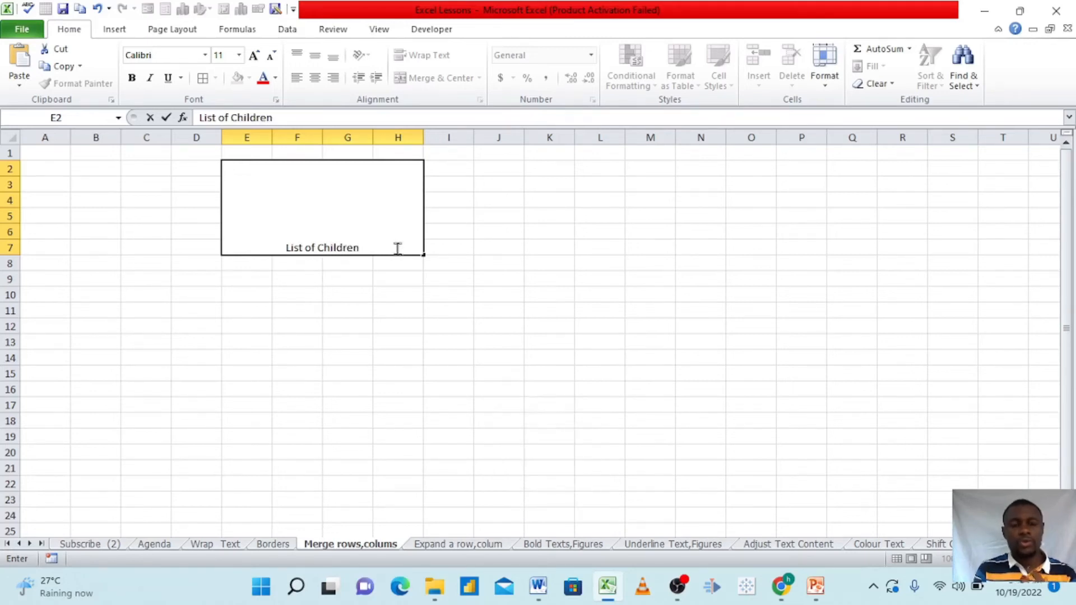
Set the font size of the "List of Children" title text to 22
{"action": "left_click_drag", "start_coordinate": [377, 246], "coordinate": [271, 241]}
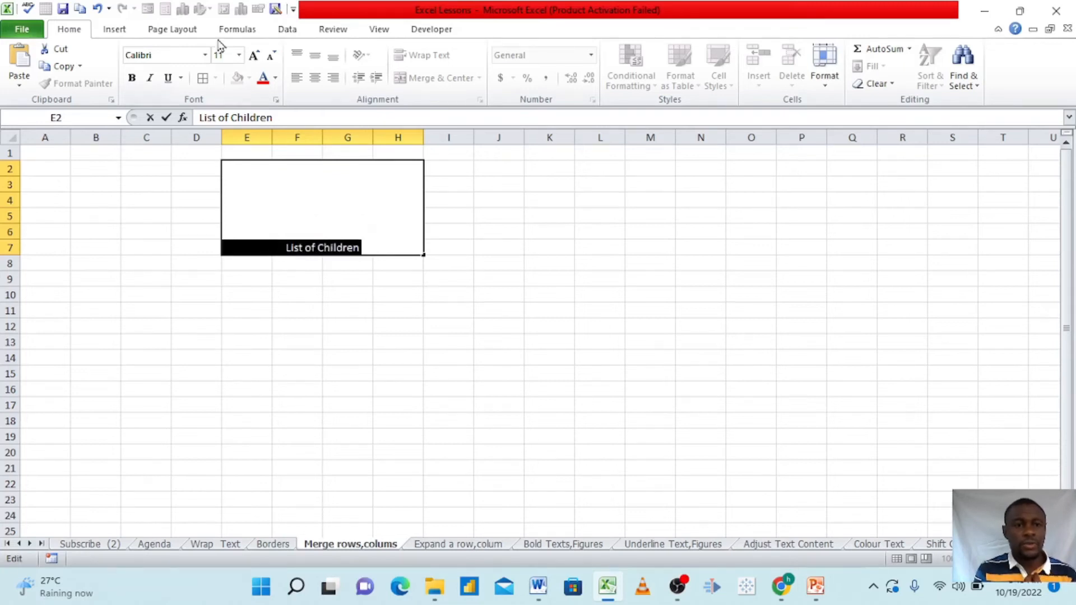
{"action": "left_click", "coordinate": [239, 54]}
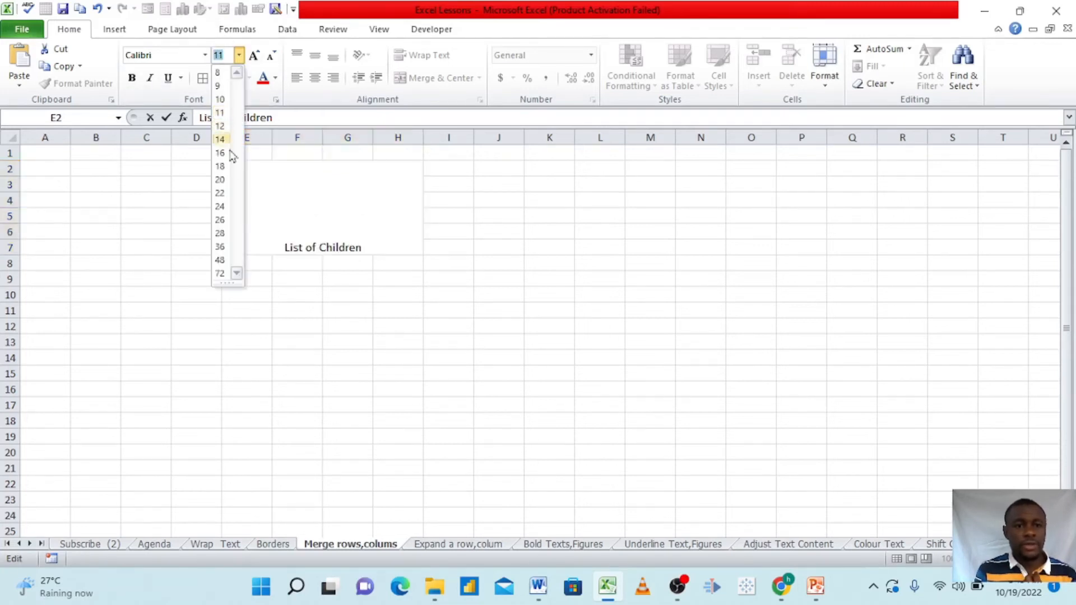
{"action": "left_click", "coordinate": [220, 192]}
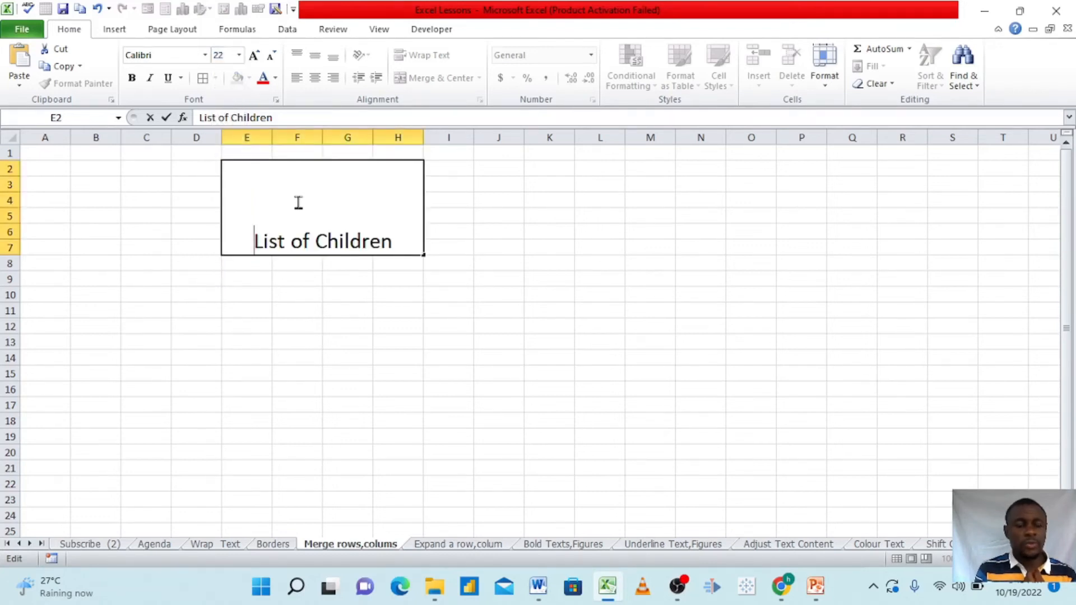
Try to change the "List of Children" title's font color to a blue theme shade, and leave the cell
{"action": "left_click", "coordinate": [275, 78]}
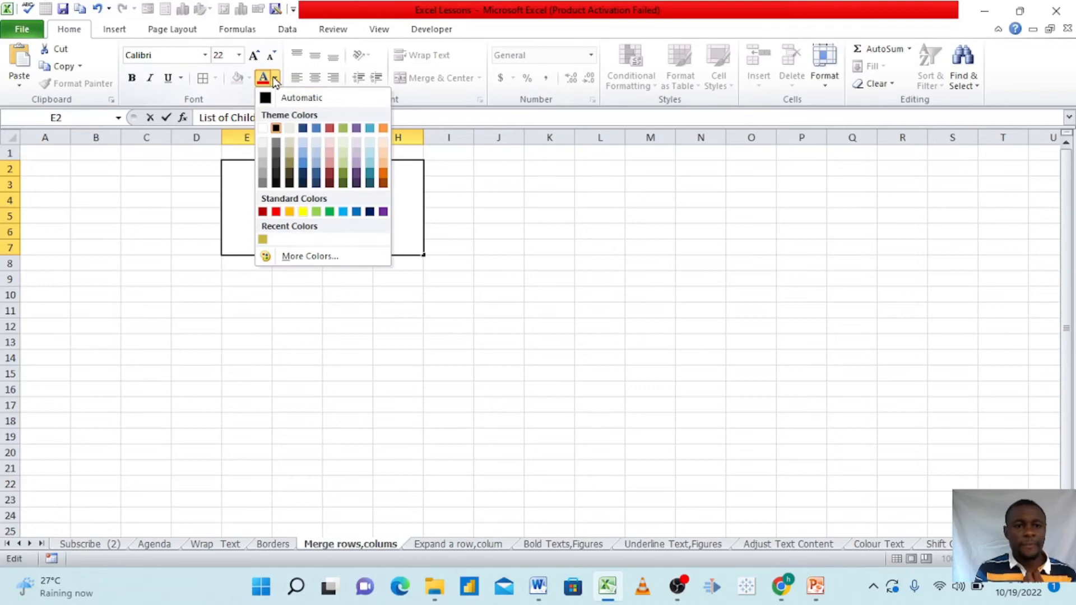
{"action": "left_click", "coordinate": [302, 164]}
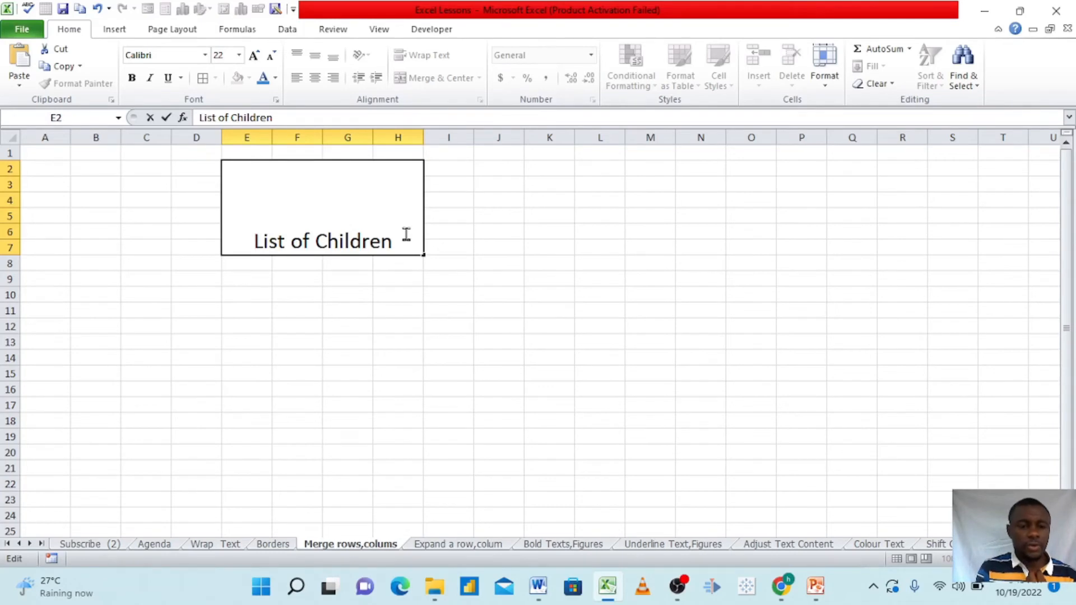
{"action": "left_click_drag", "start_coordinate": [406, 234], "coordinate": [303, 204]}
{"action": "left_click", "coordinate": [471, 361]}
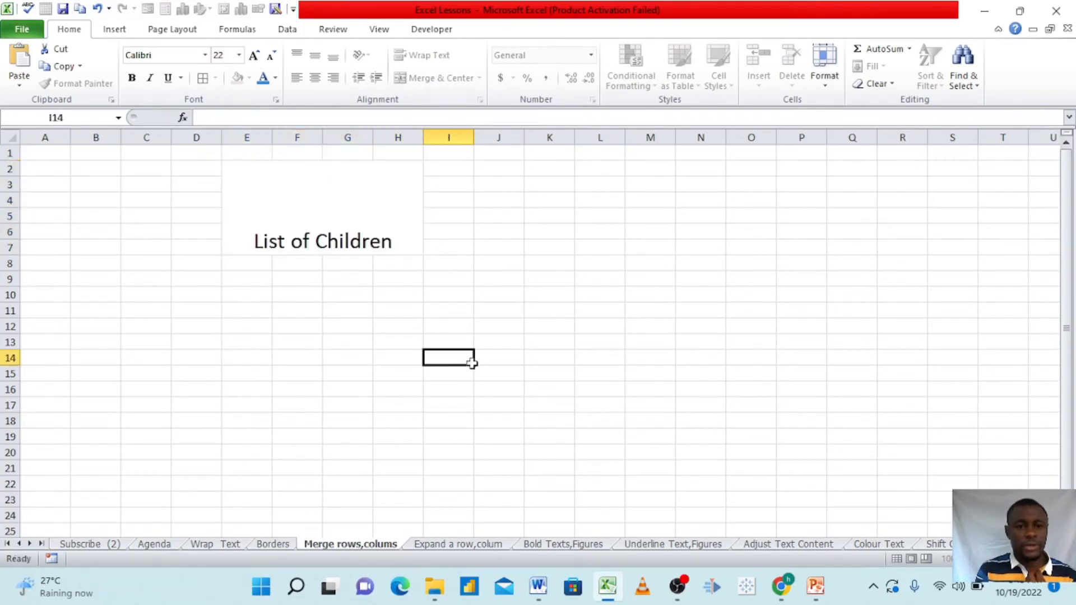
Fill the merged "List of Children" cell with the standard light green color
{"action": "left_click", "coordinate": [341, 240]}
{"action": "left_click", "coordinate": [249, 79]}
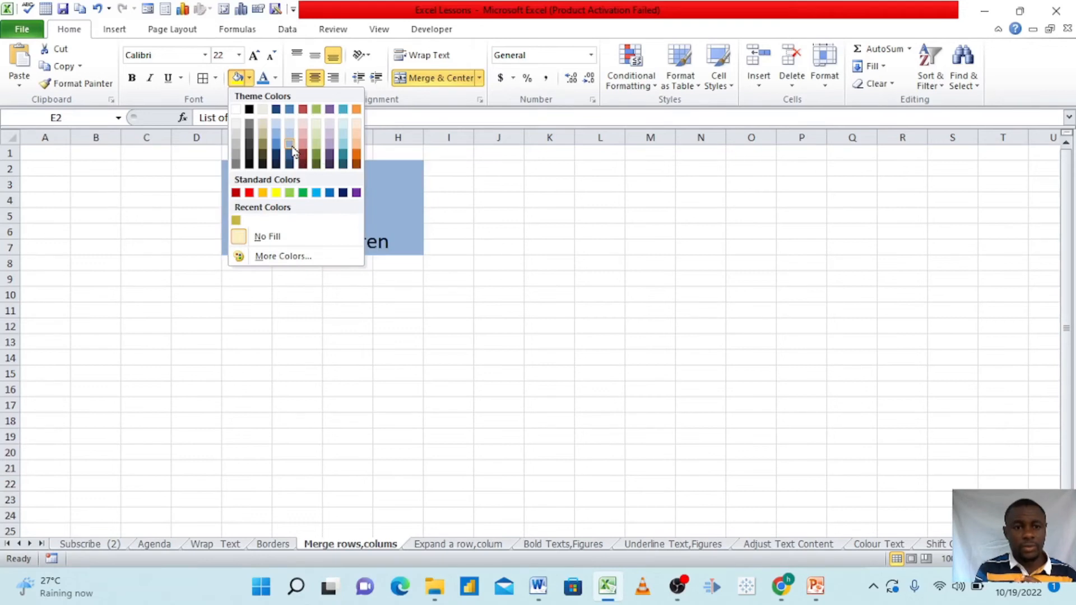
{"action": "left_click", "coordinate": [289, 194]}
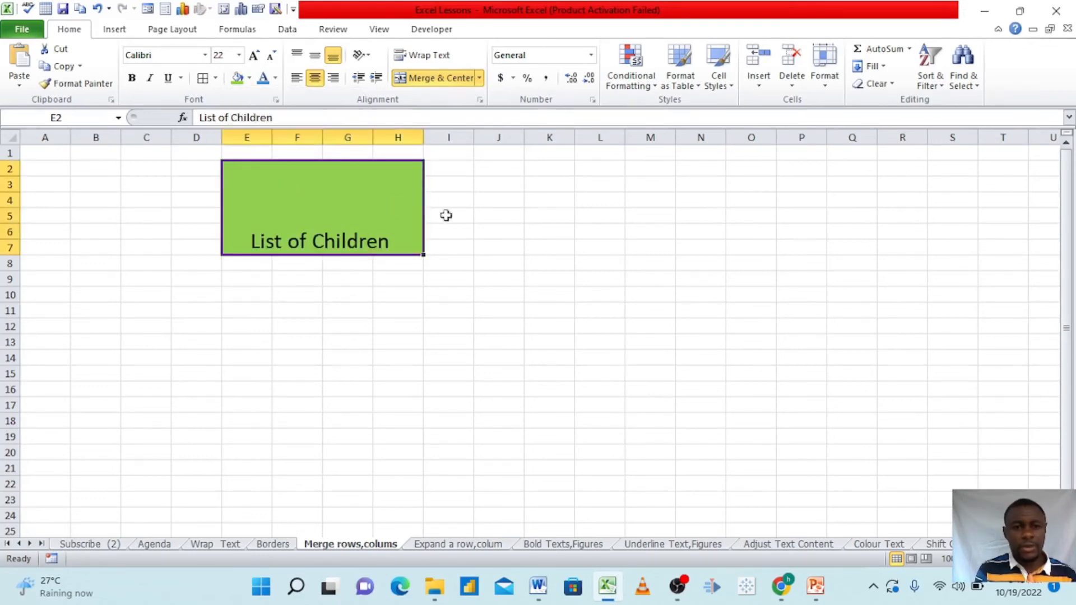
Open the "Expand a row,colum" sheet and widen column B to about five default column widths
{"action": "left_click", "coordinate": [470, 221]}
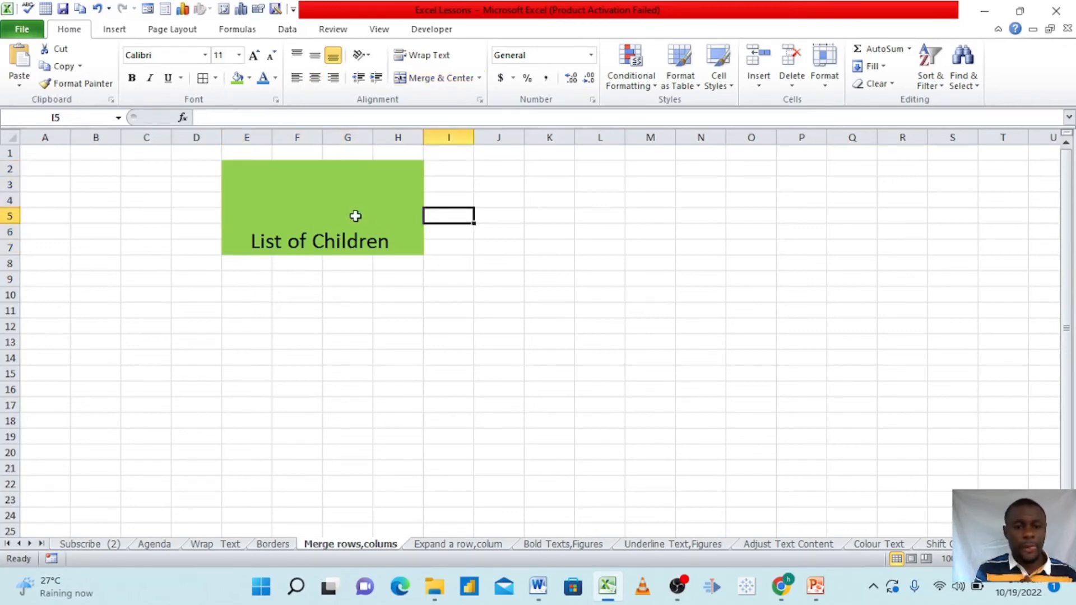
{"action": "left_click", "coordinate": [442, 546]}
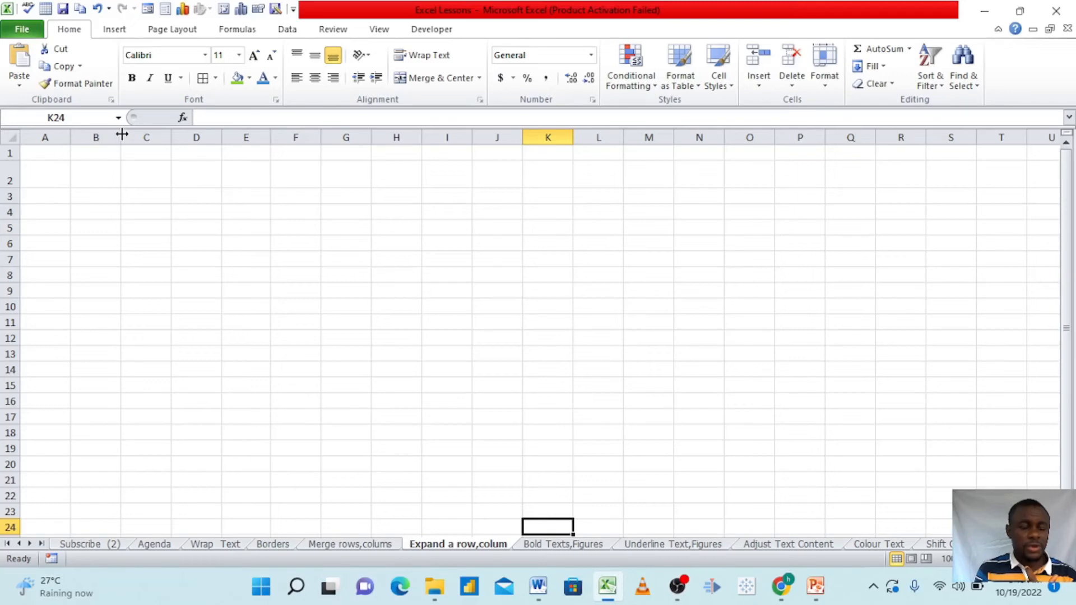
{"action": "left_click_drag", "start_coordinate": [122, 133], "coordinate": [319, 141]}
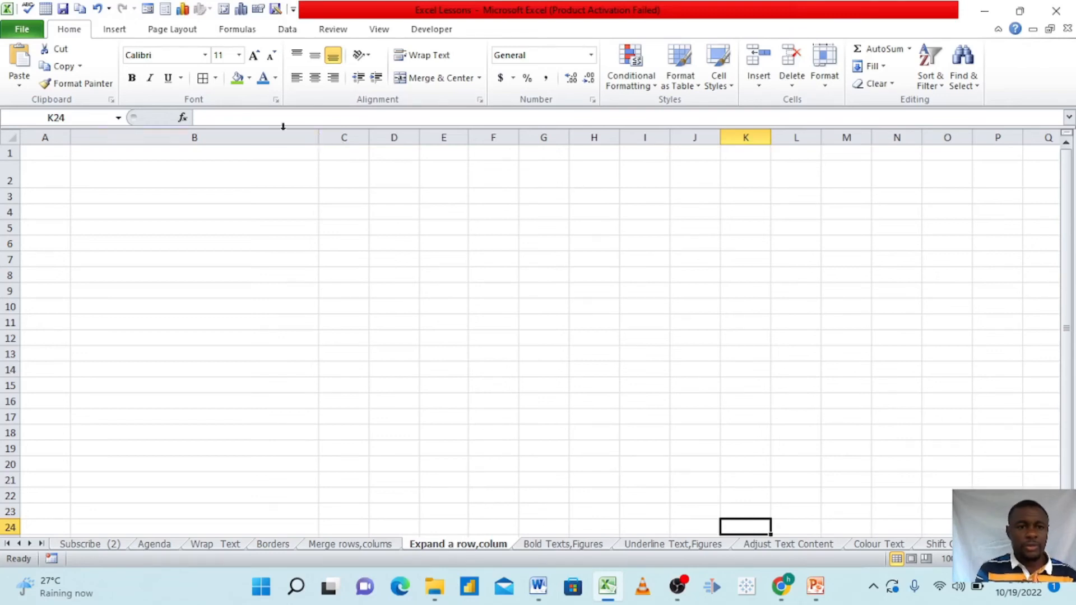
Narrow column B to about one and a half default column widths, and make row 3 as tall as row 2
{"action": "left_click", "coordinate": [240, 134]}
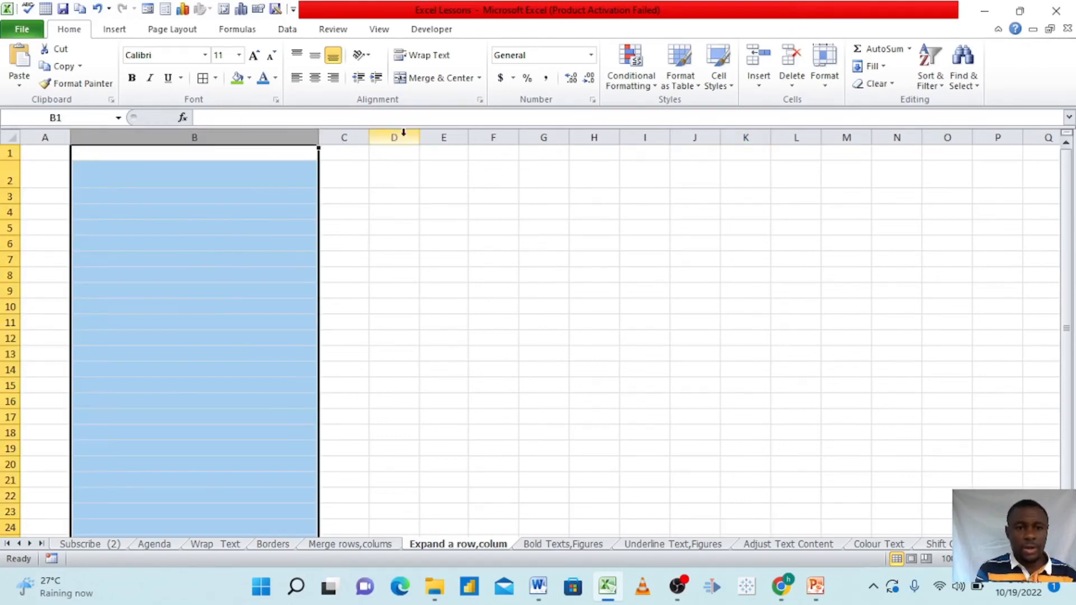
{"action": "left_click", "coordinate": [403, 133]}
{"action": "left_click_drag", "start_coordinate": [319, 140], "coordinate": [149, 144]}
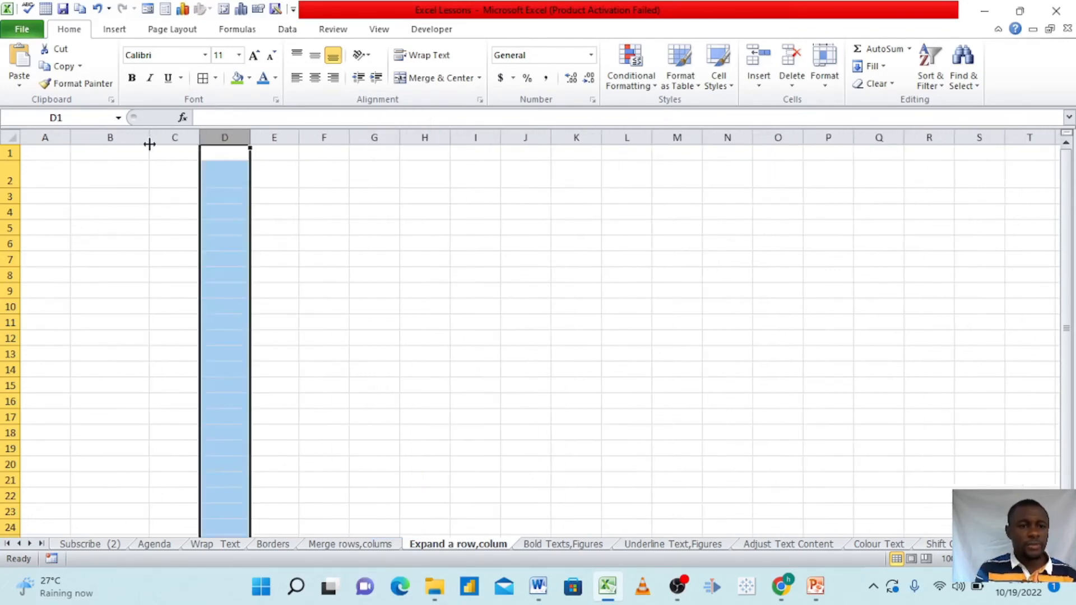
{"action": "left_click", "coordinate": [56, 208]}
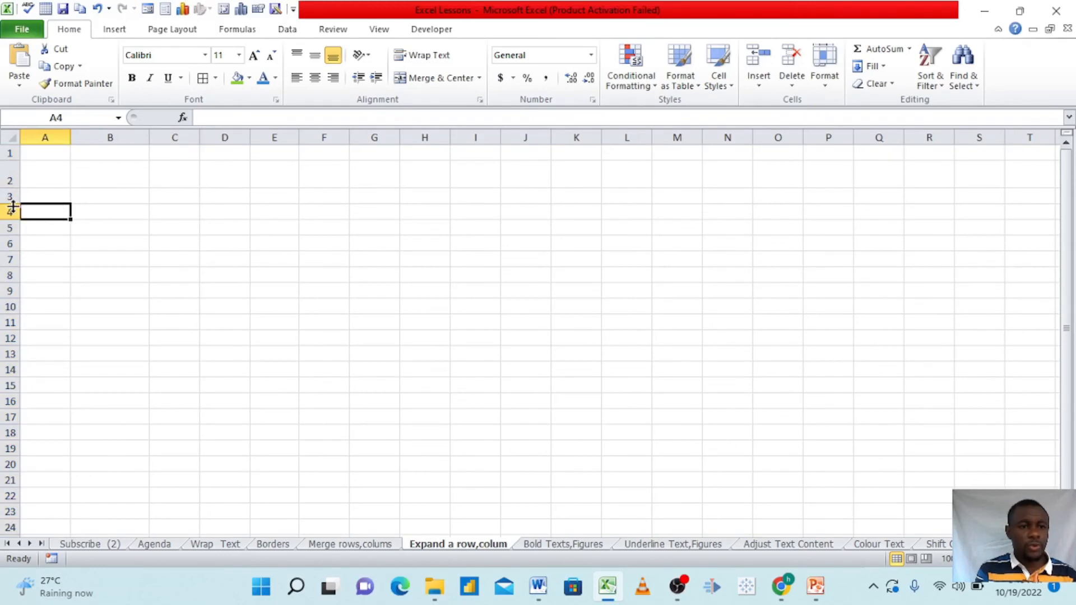
{"action": "mouse_move", "coordinate": [12, 205]}
{"action": "left_mouse_down"}
{"action": "mouse_move", "coordinate": [12, 310]}
{"action": "mouse_move", "coordinate": [36, 356]}
{"action": "mouse_move", "coordinate": [9, 355]}
{"action": "mouse_move", "coordinate": [7, 216]}
{"action": "left_mouse_up"}
Enter a person's full name in cell C2 and widen column C so the whole name fits inside it
{"action": "double_click", "coordinate": [171, 177]}
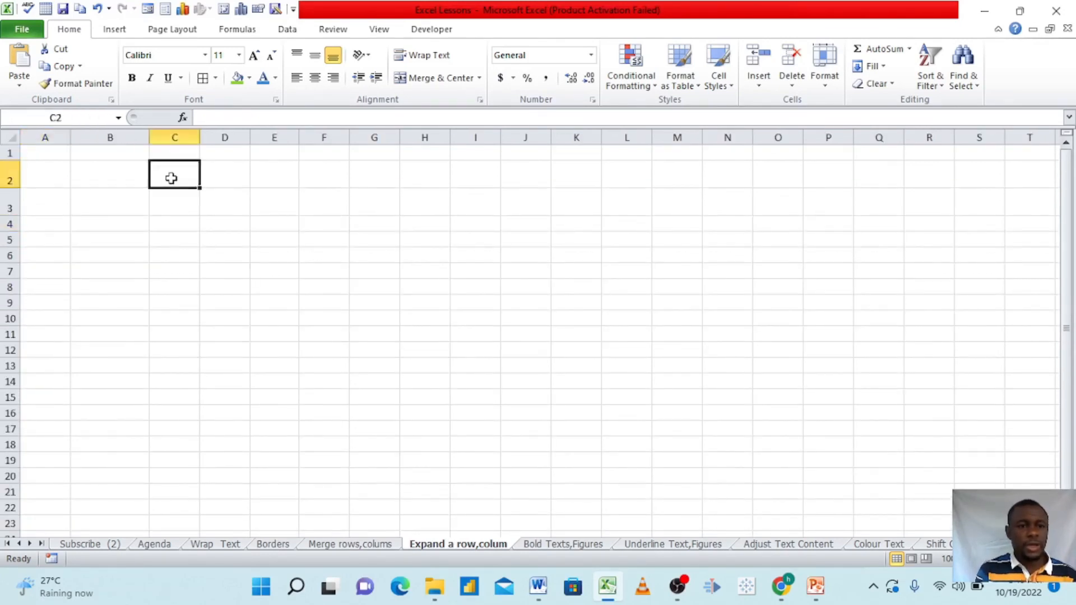
{"action": "key", "text": "Caps_Lock"}
{"action": "key", "text": "Caps_Lock"}
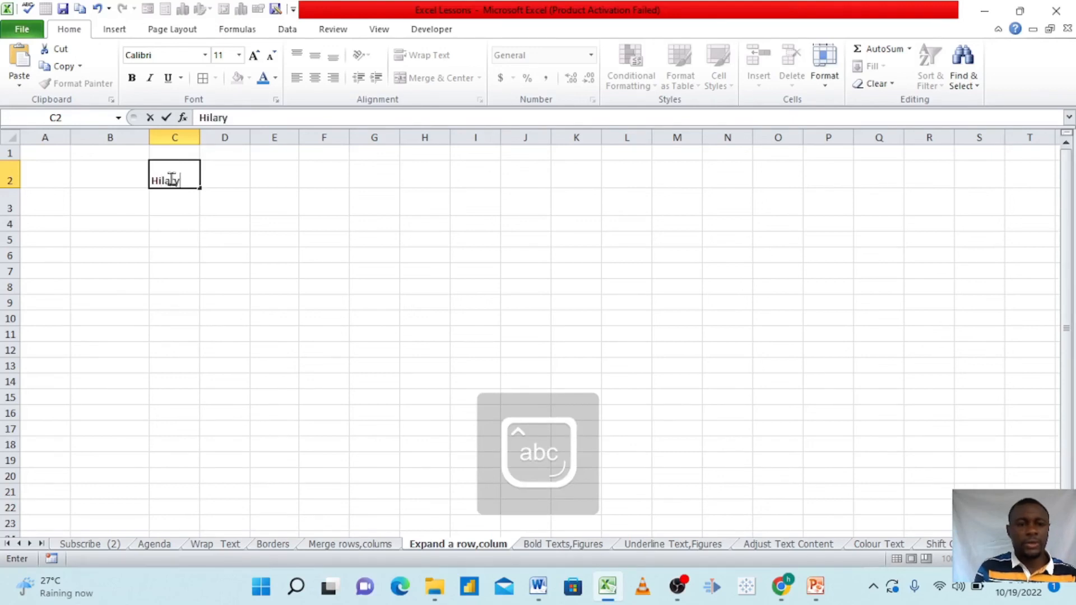
{"action": "key", "text": "Caps_Lock"}
{"action": "key", "text": "Caps_Lock"}
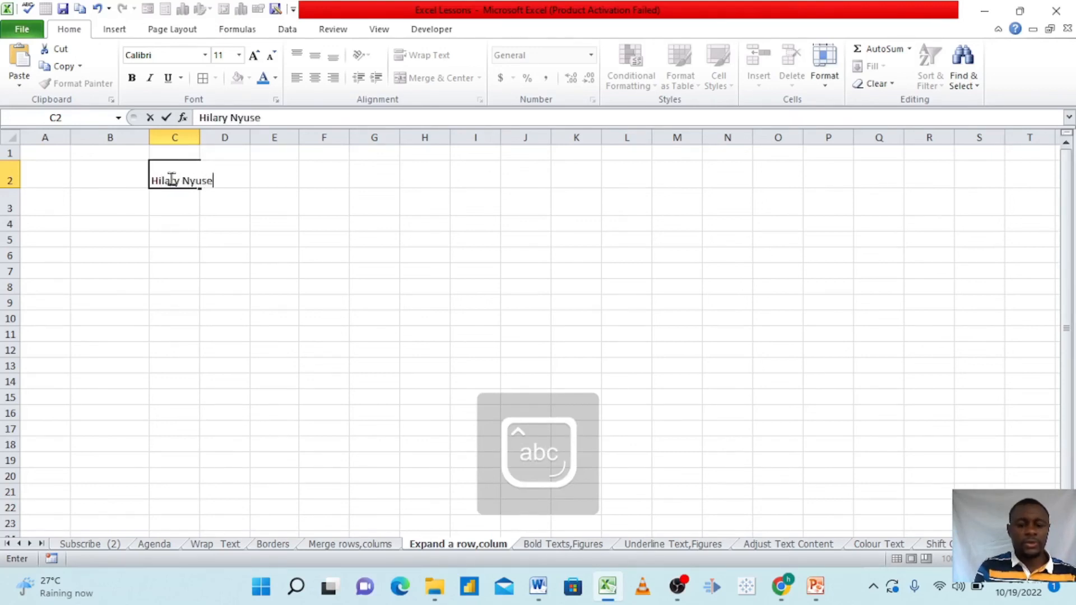
{"action": "key", "text": "Caps_Lock"}
{"action": "key", "text": "Caps_Lock"}
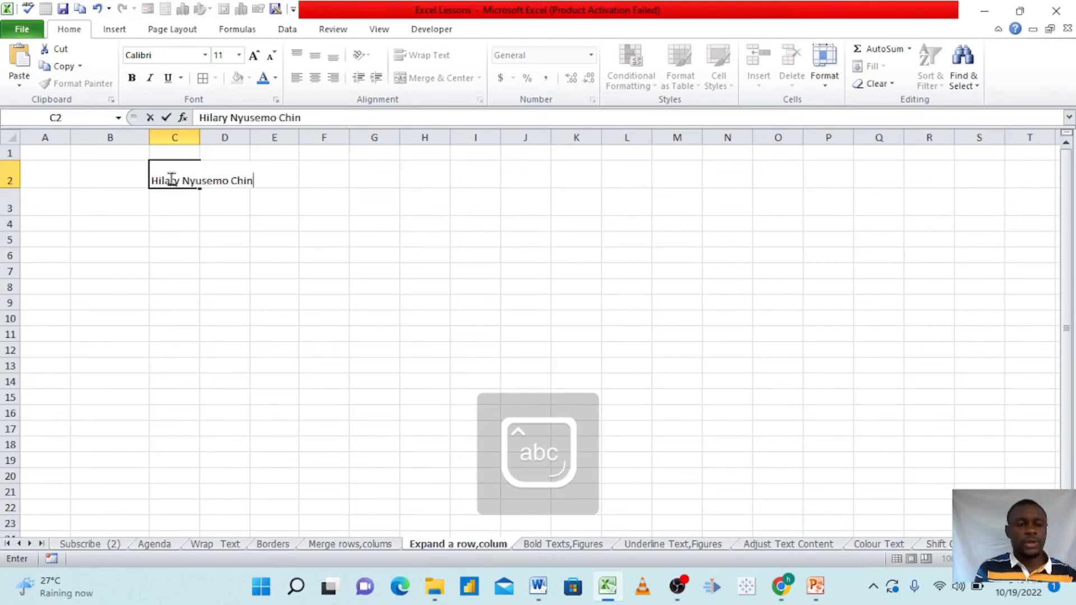
{"action": "left_click", "coordinate": [250, 242]}
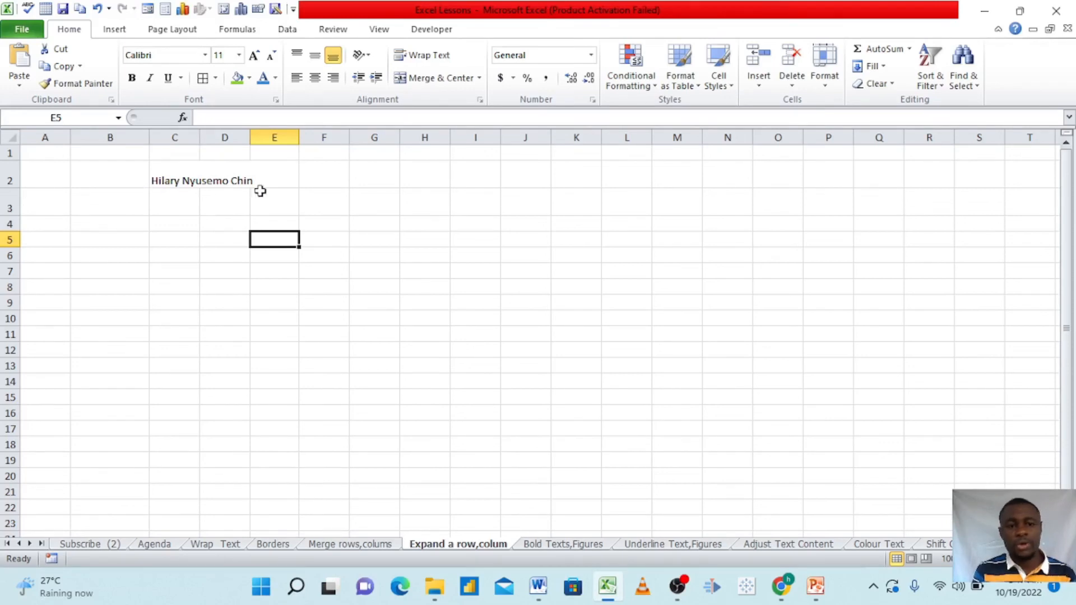
{"action": "left_click_drag", "start_coordinate": [200, 141], "coordinate": [257, 142]}
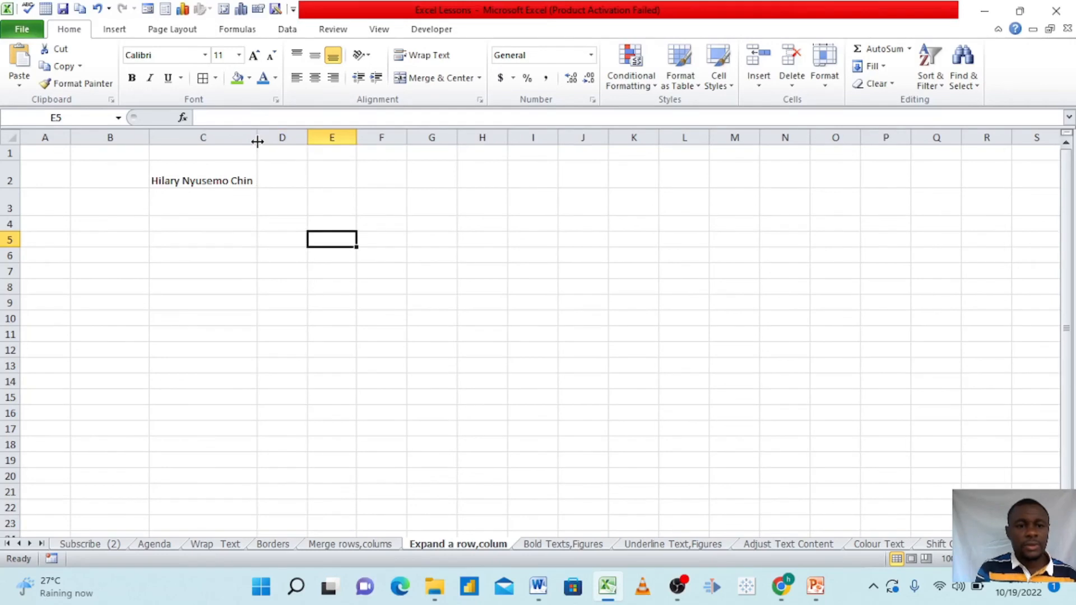